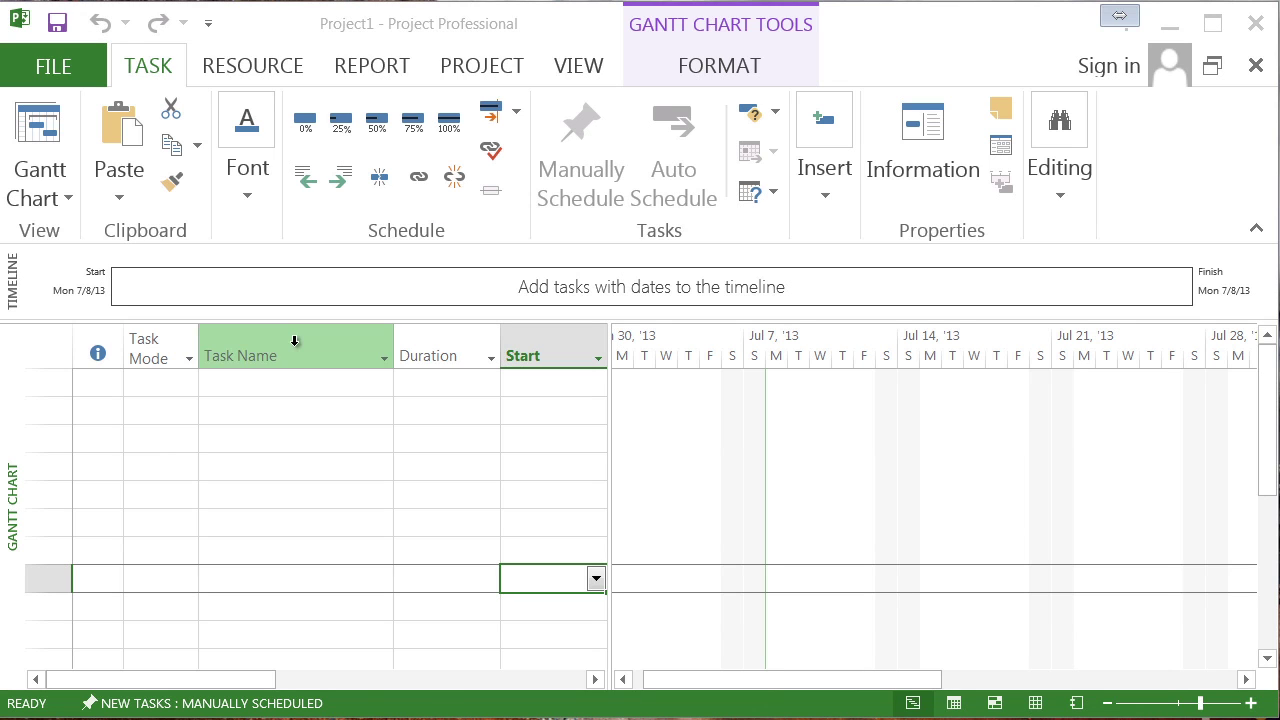
Step: Add a task named "Deliver finished product" in the first row with a duration of 1 day
click(283, 384)
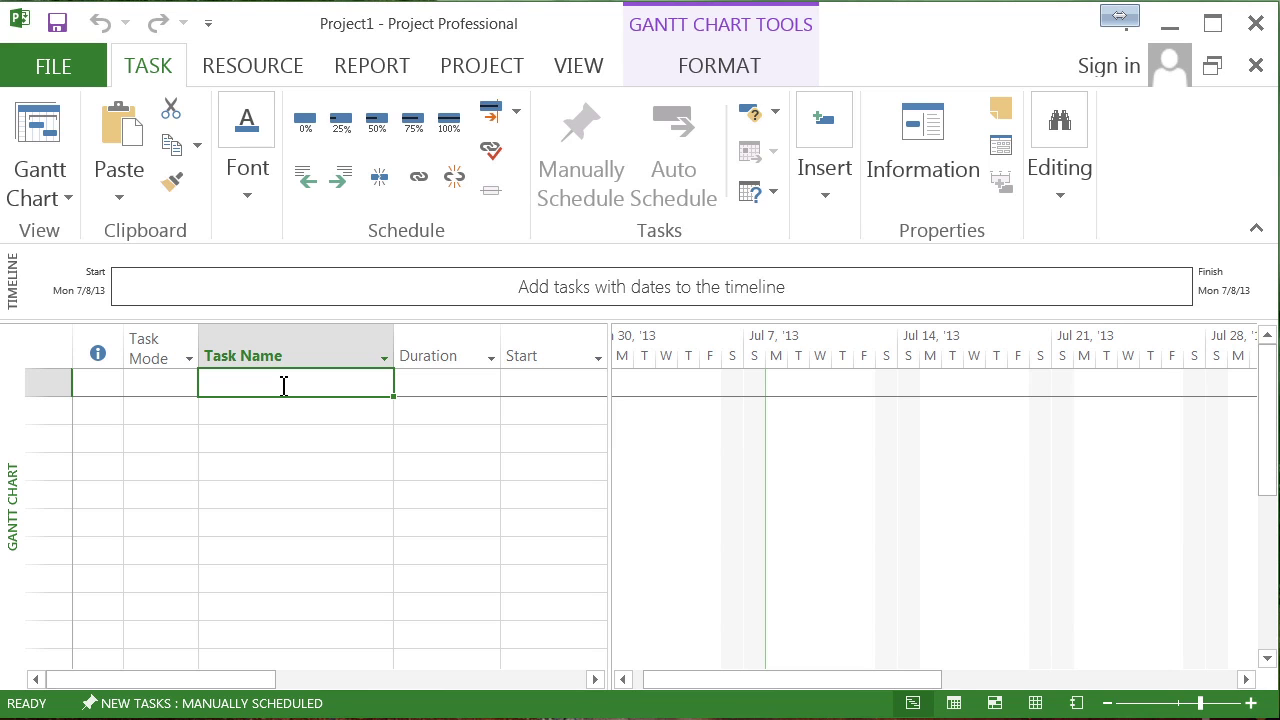
text(Deliver)
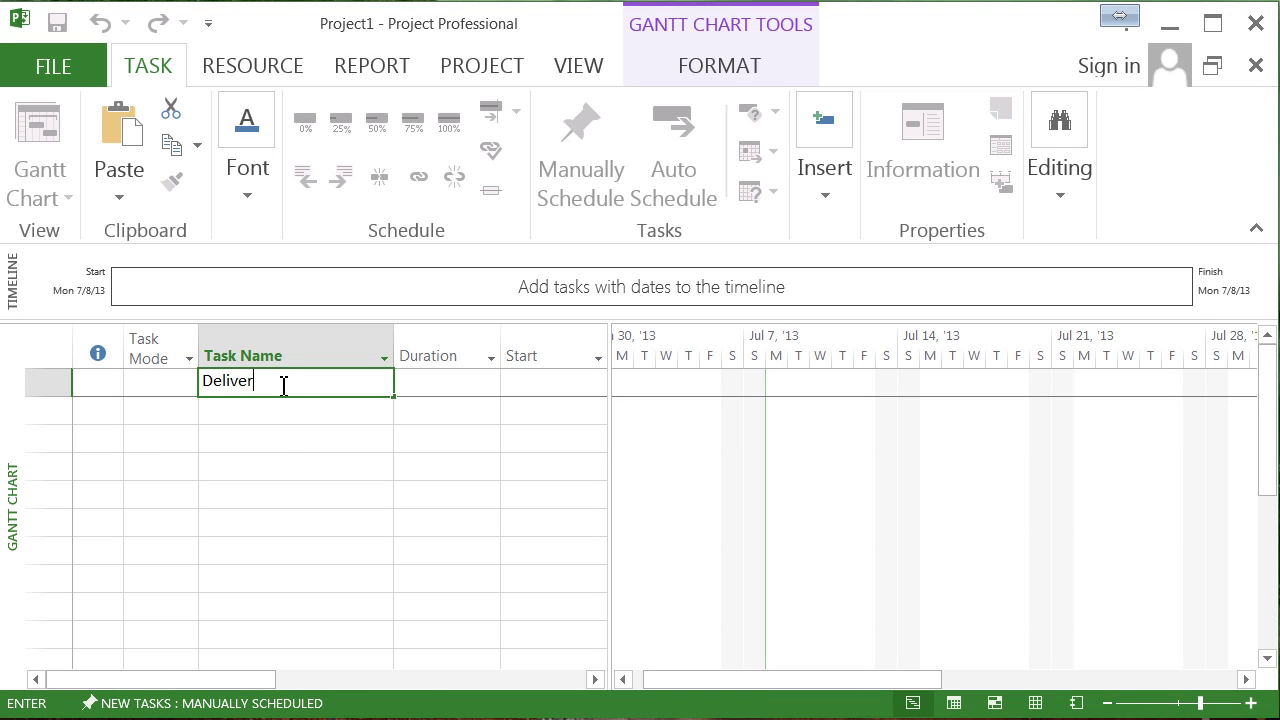
text( finished product)
click(480, 383)
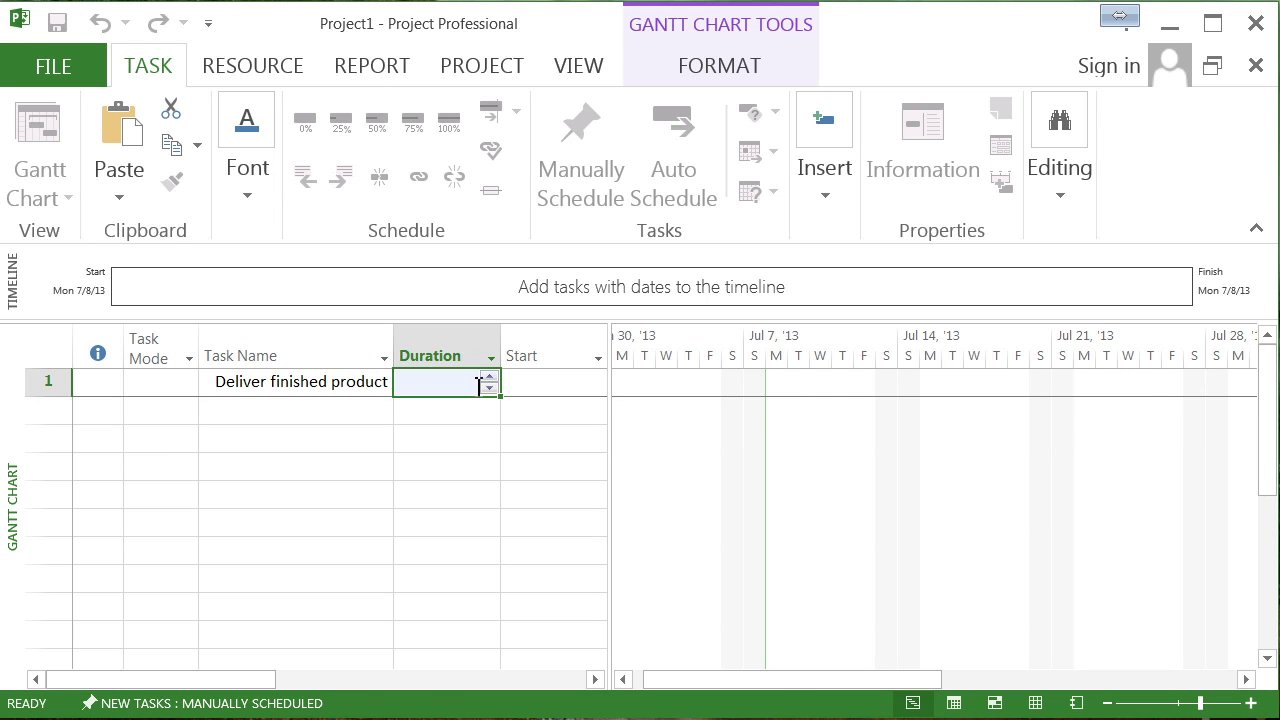
click(490, 396)
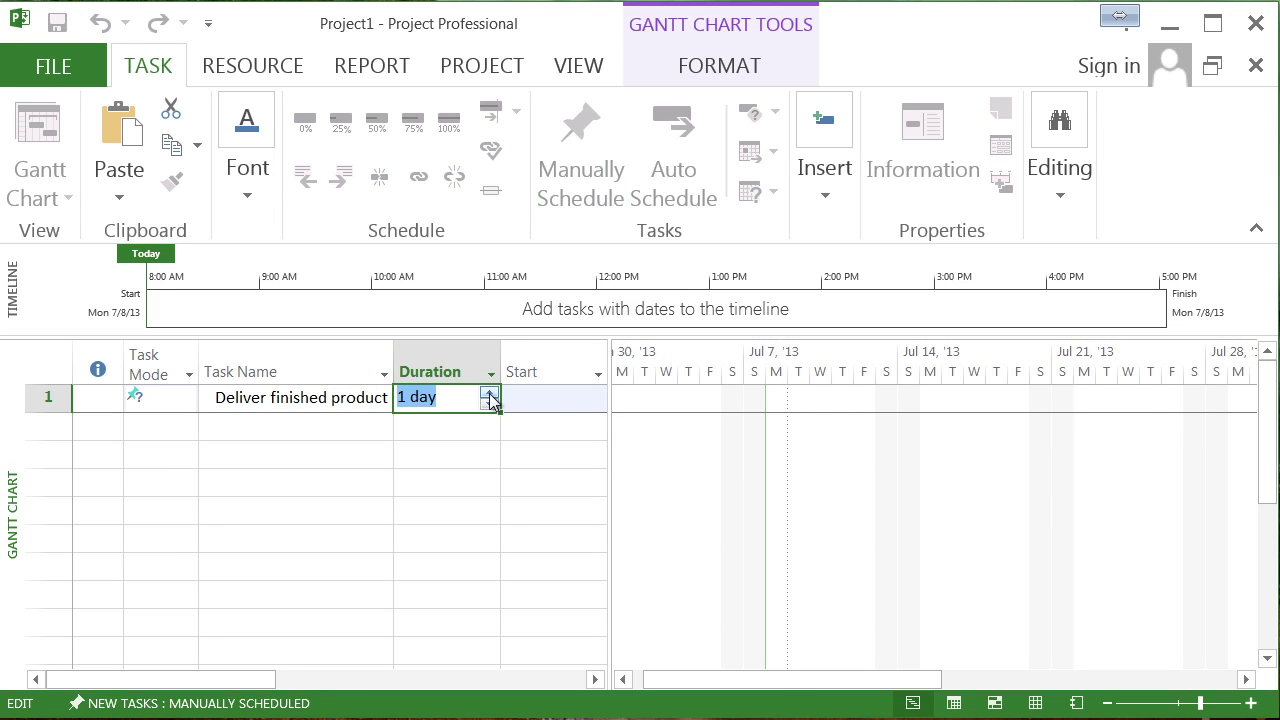
click(551, 399)
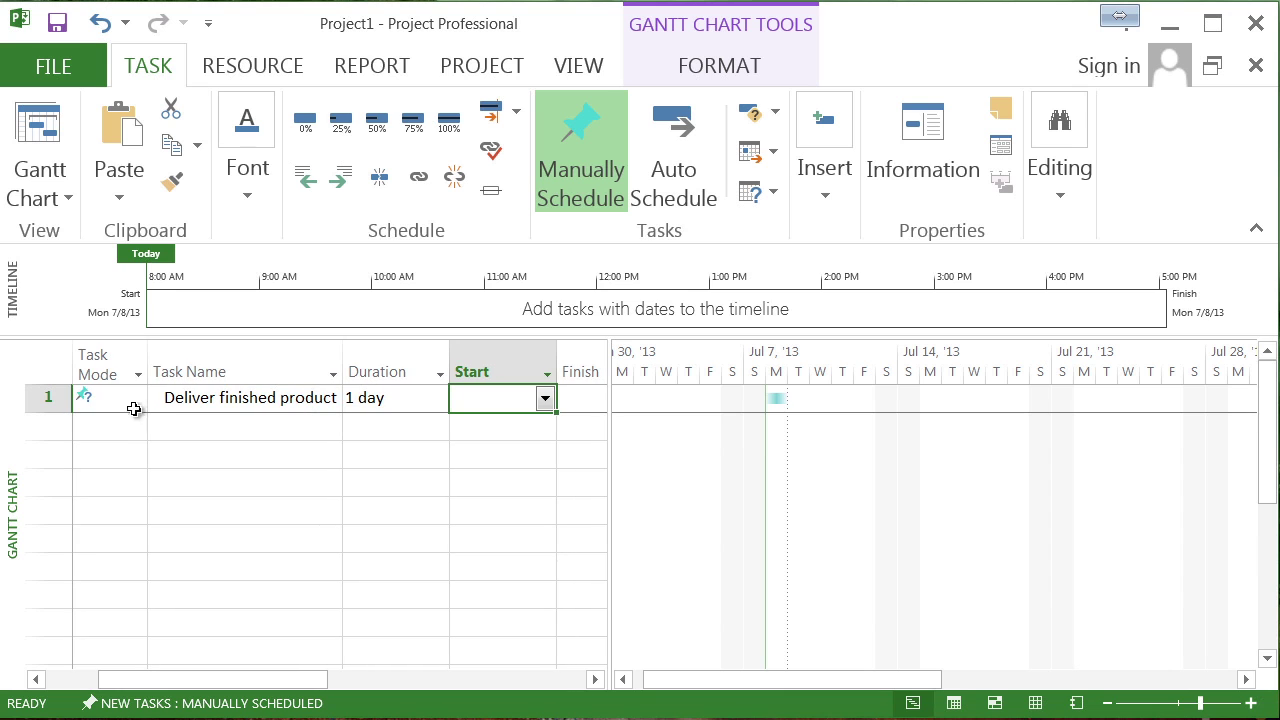
Step: Change the task mode of "Deliver finished product" to Auto Scheduled
click(126, 399)
click(135, 399)
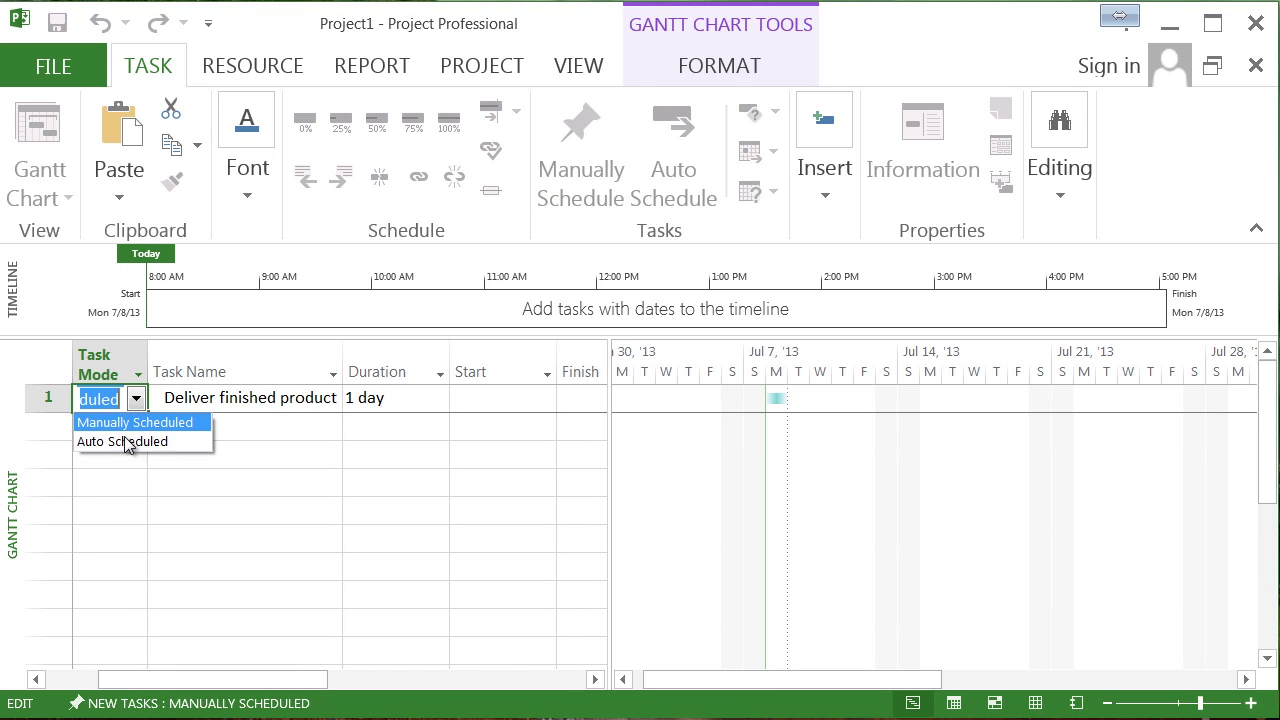
click(128, 442)
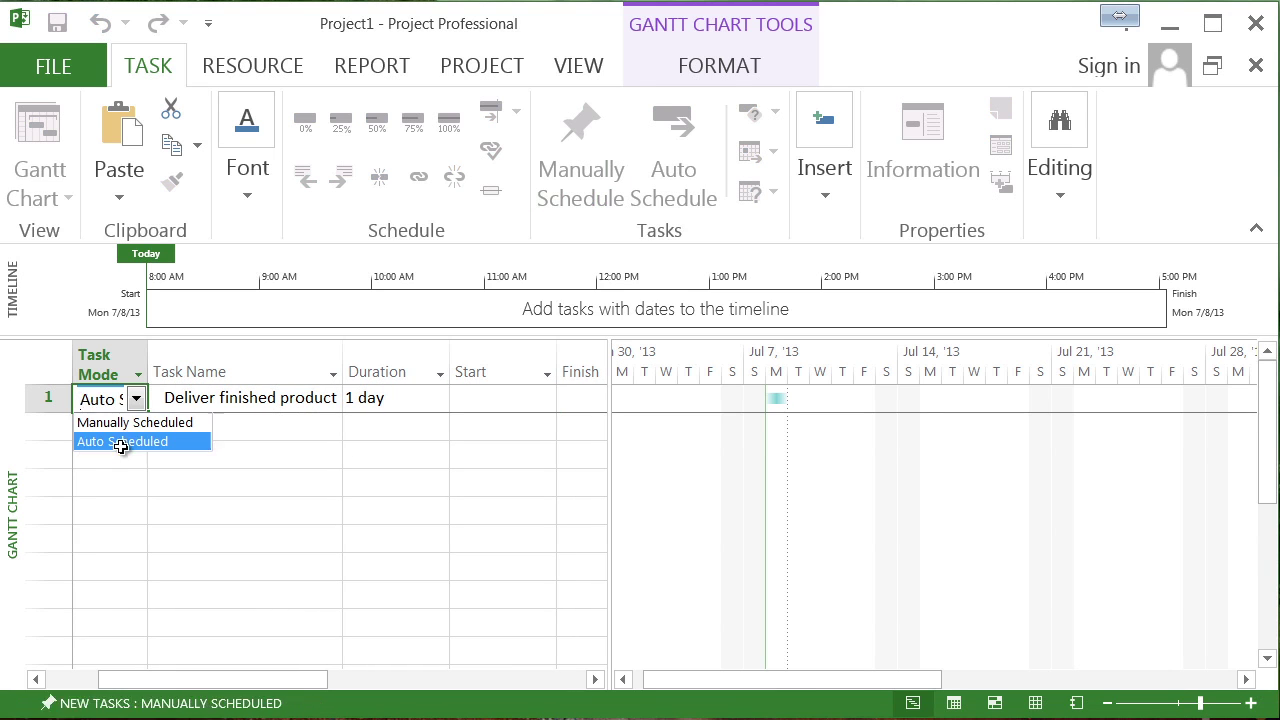
Step: Constrain the "Deliver finished product" task to Must Finish On Thu 7/11/13
click(298, 397)
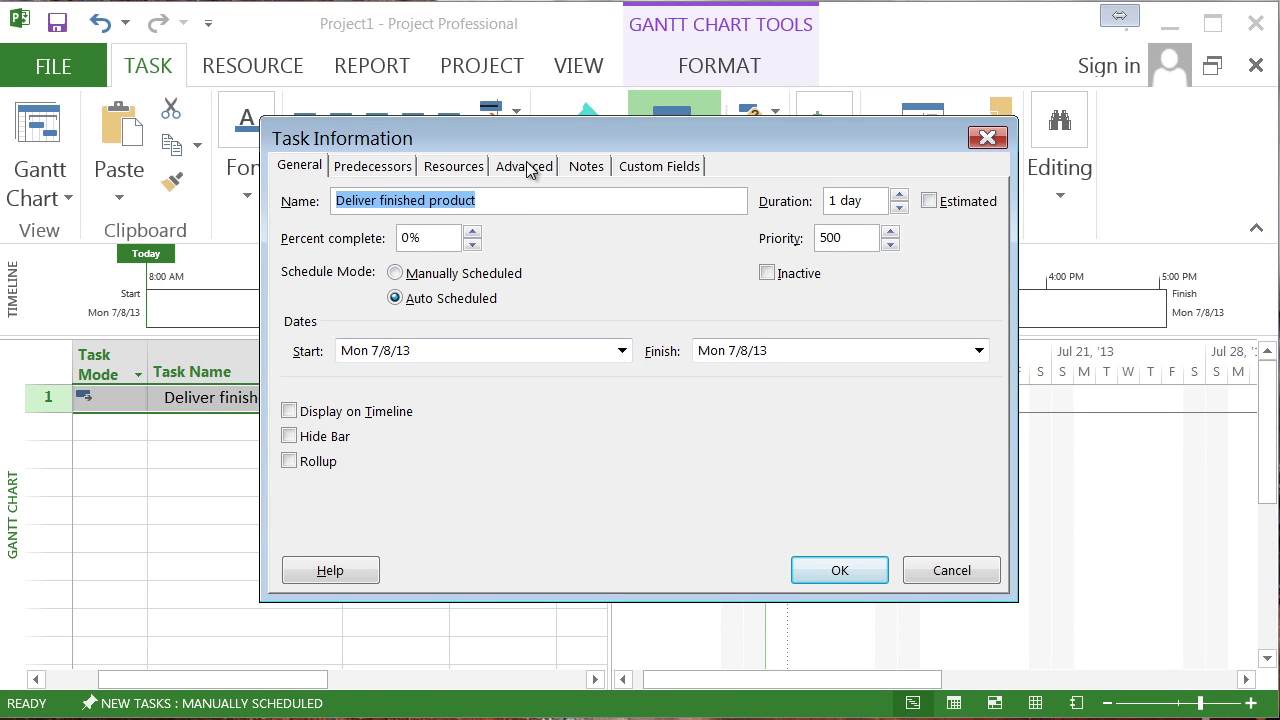
click(526, 166)
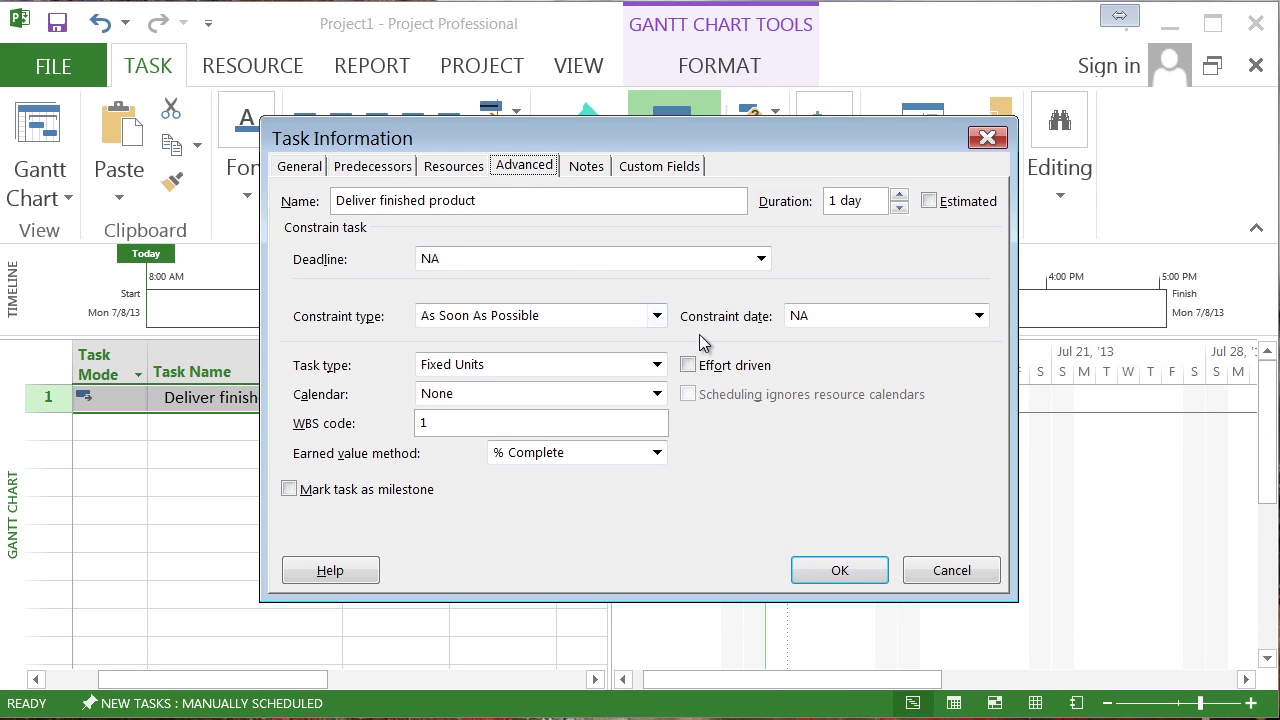
click(658, 316)
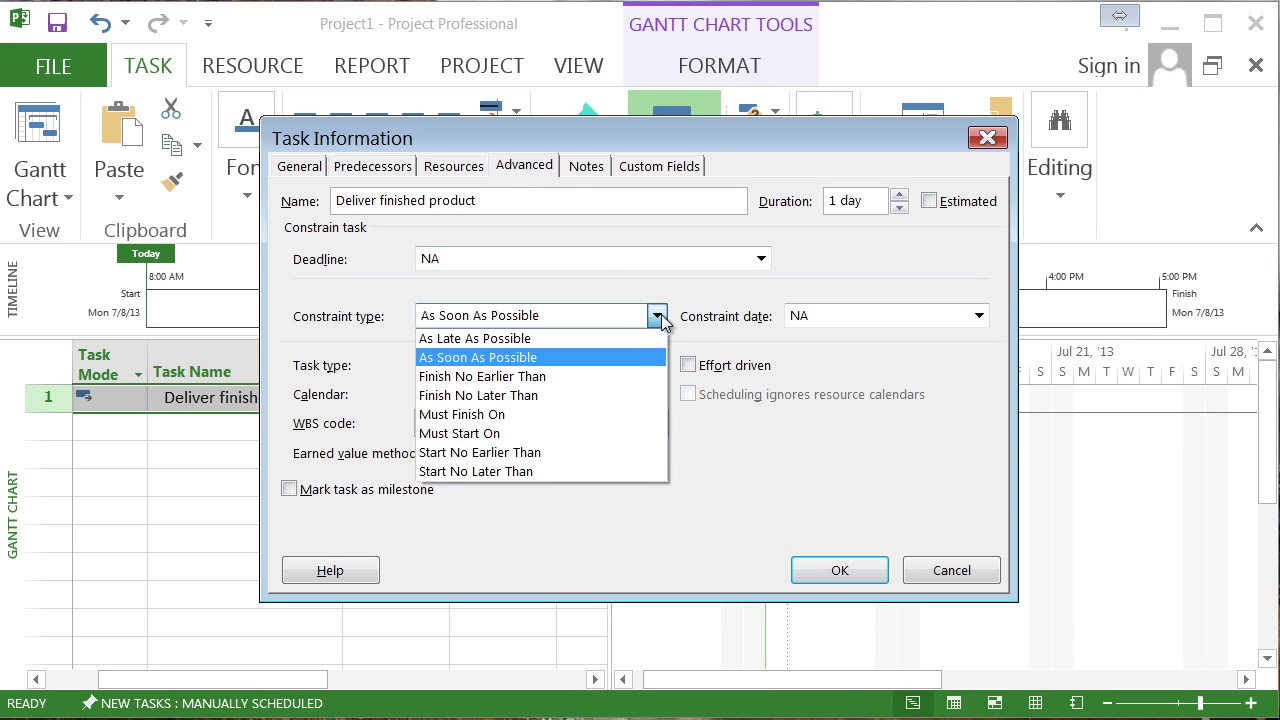
click(469, 415)
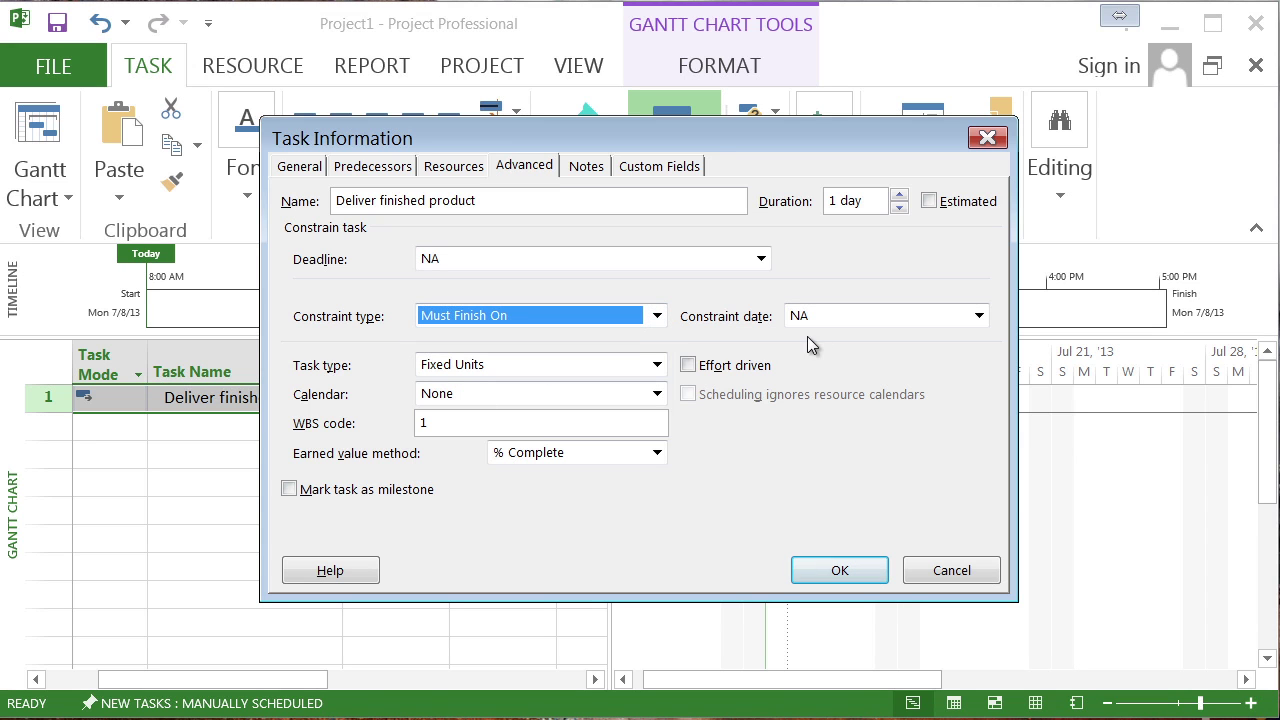
click(979, 317)
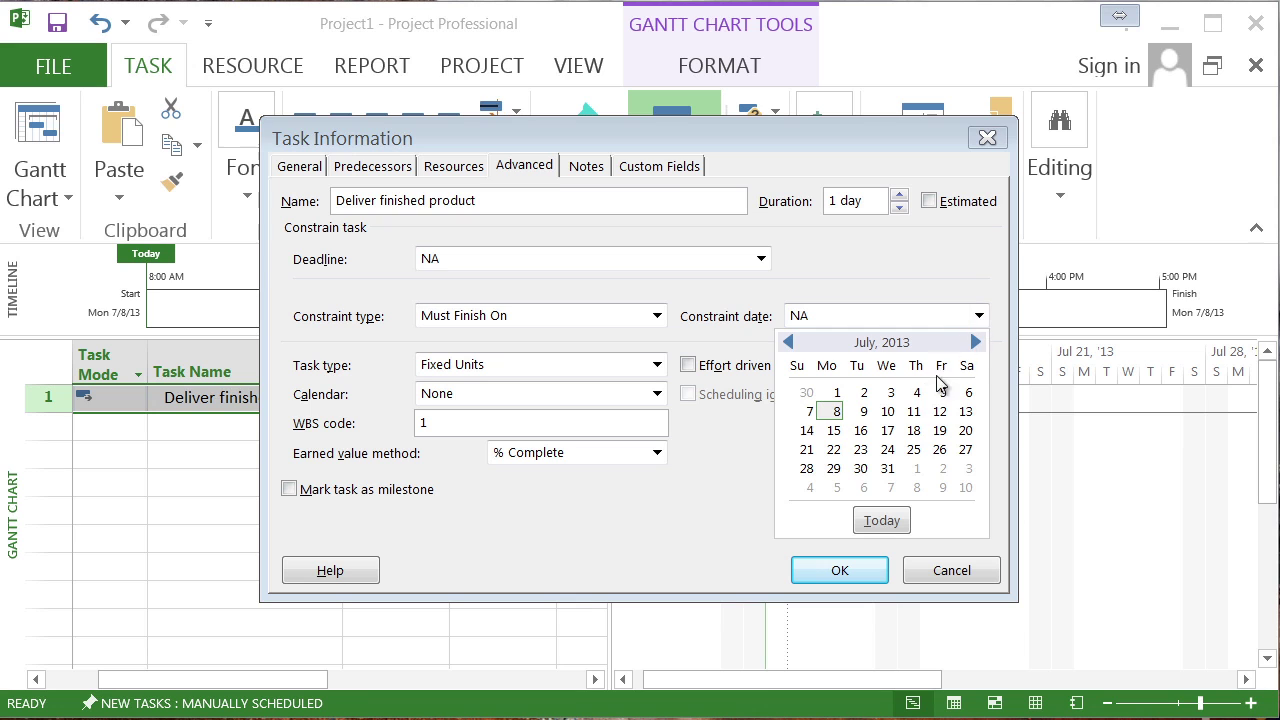
click(913, 411)
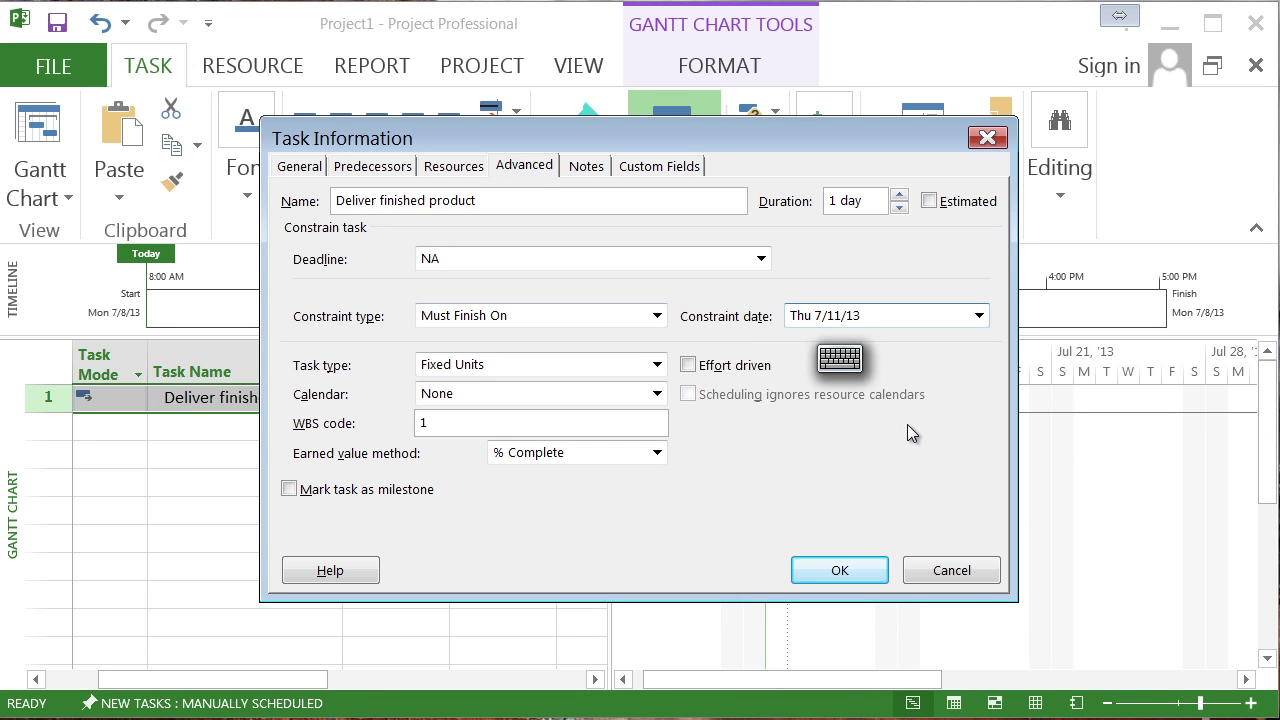
click(850, 570)
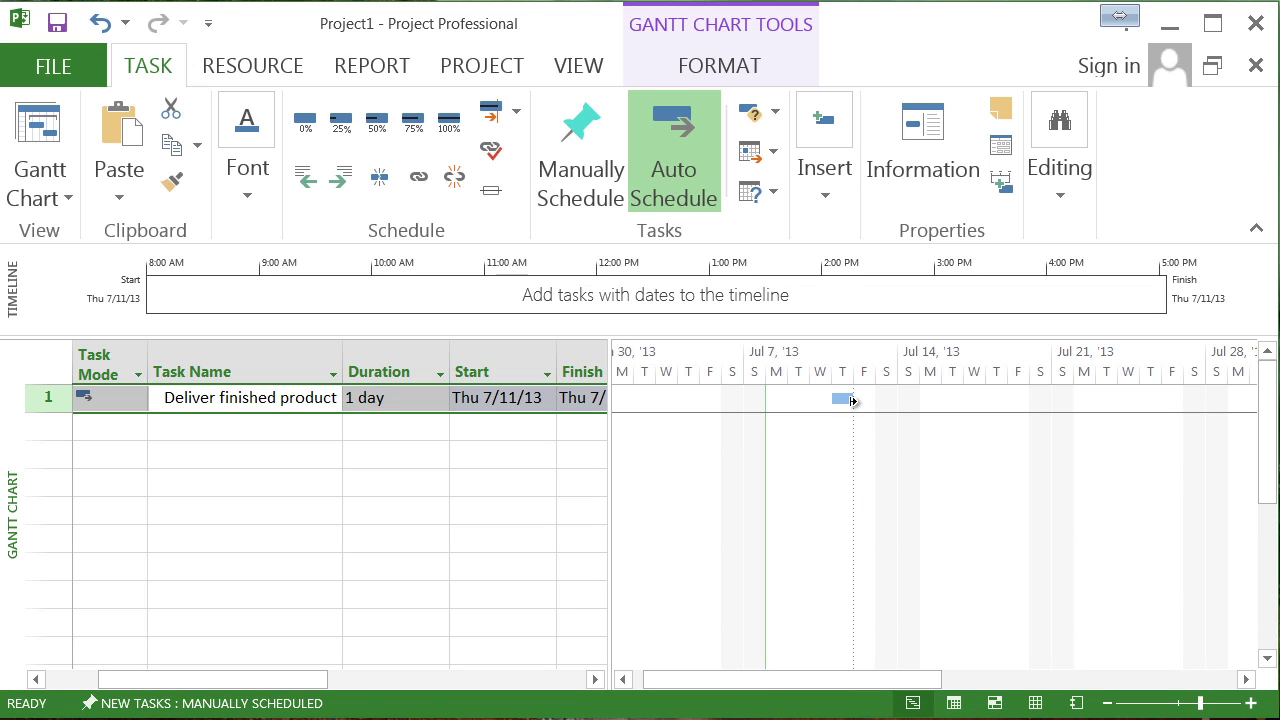
Step: Reset the task's constraint type to As Soon As Possible and clear its constraint date
mouse_move(843, 400)
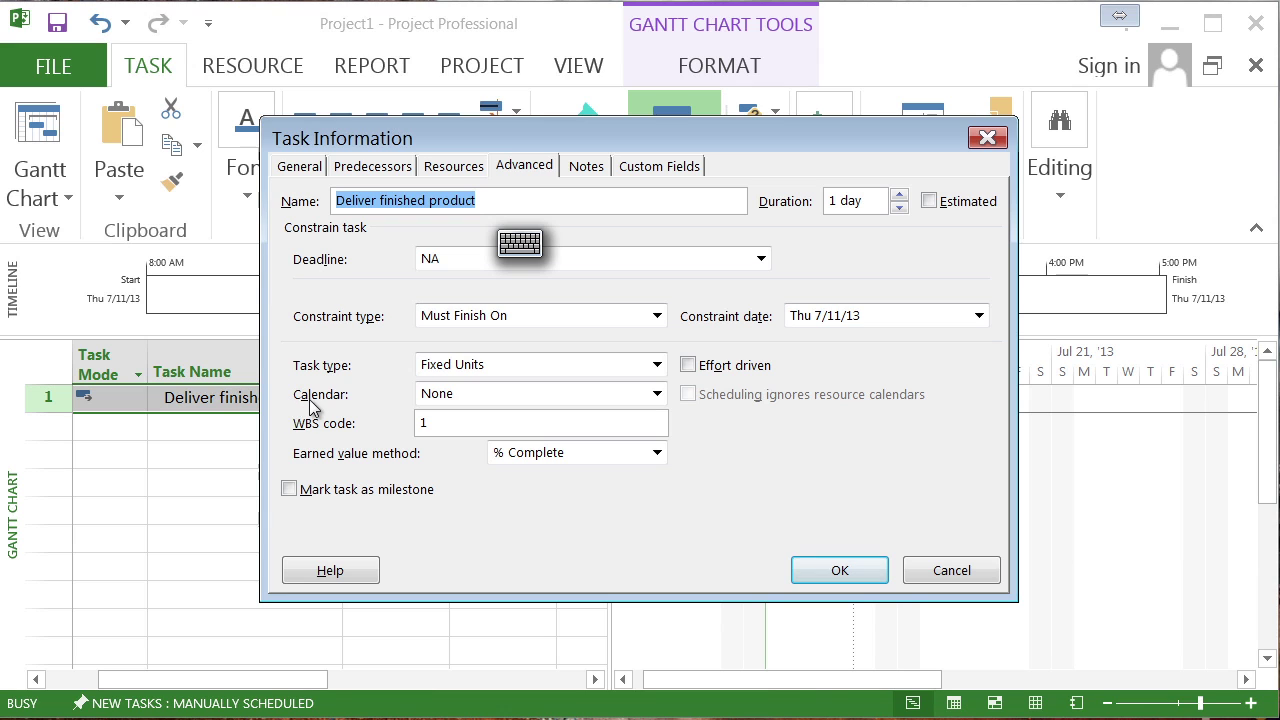
click(657, 316)
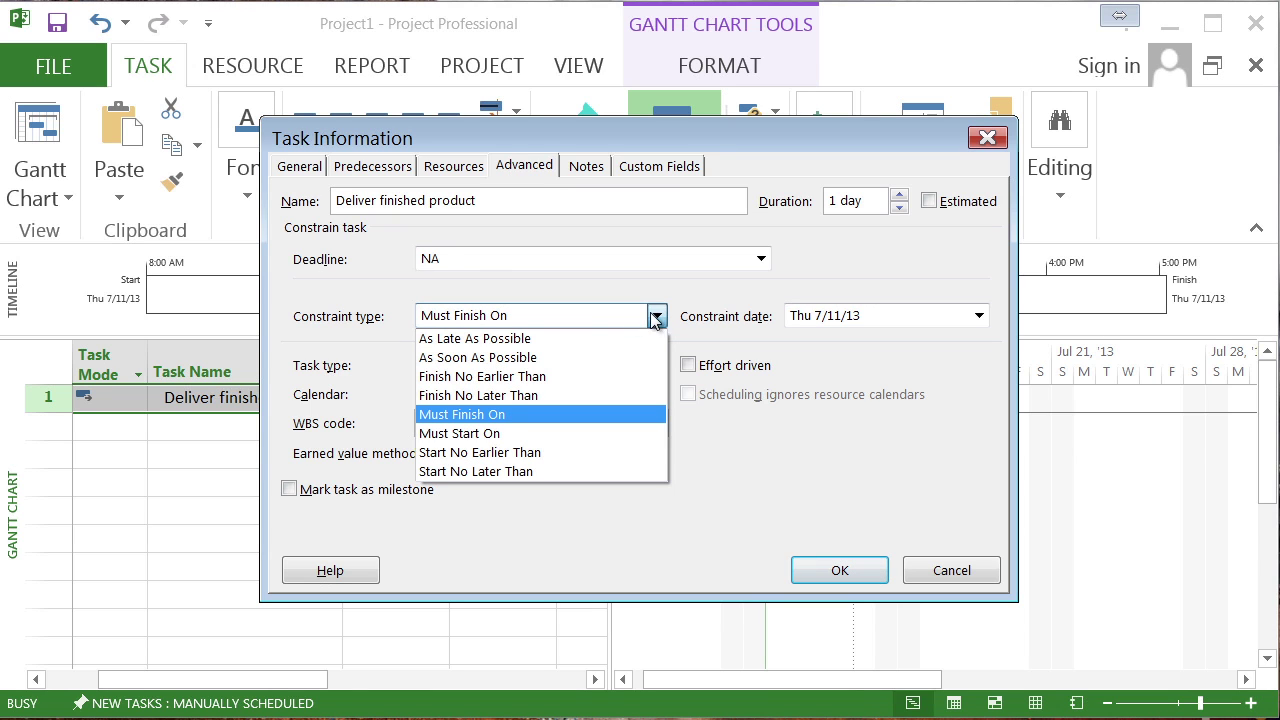
click(547, 357)
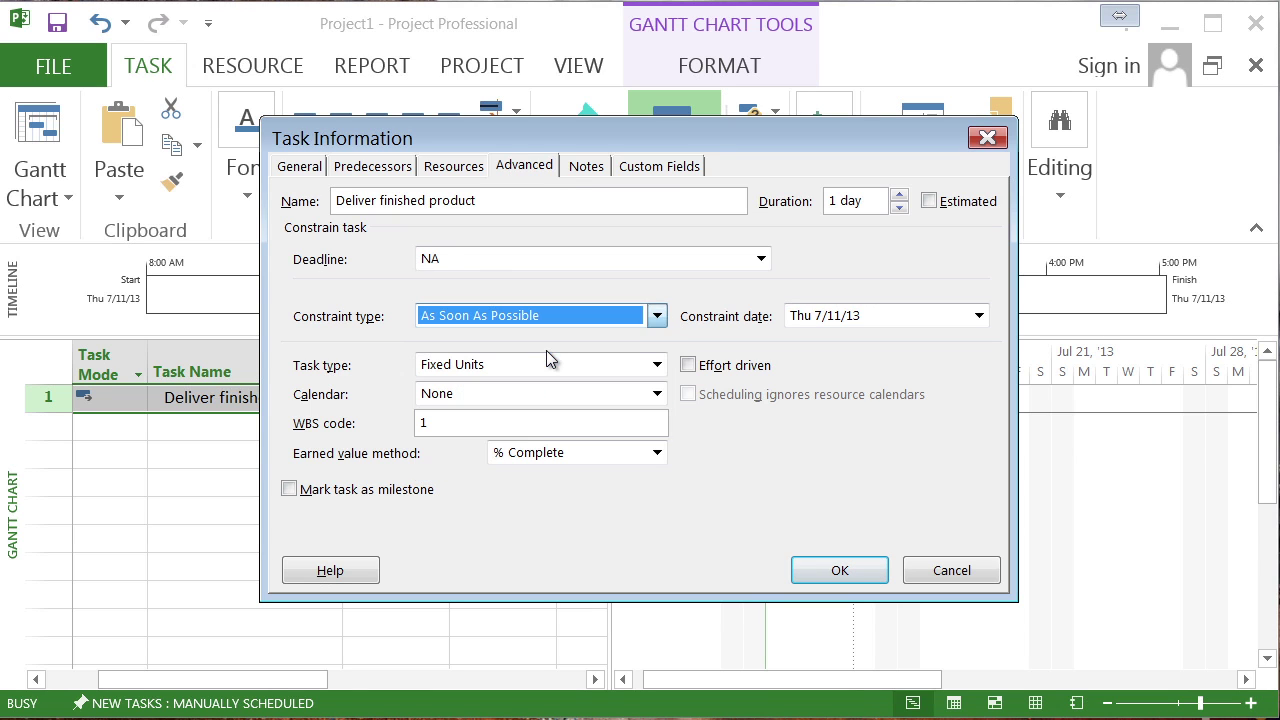
click(979, 316)
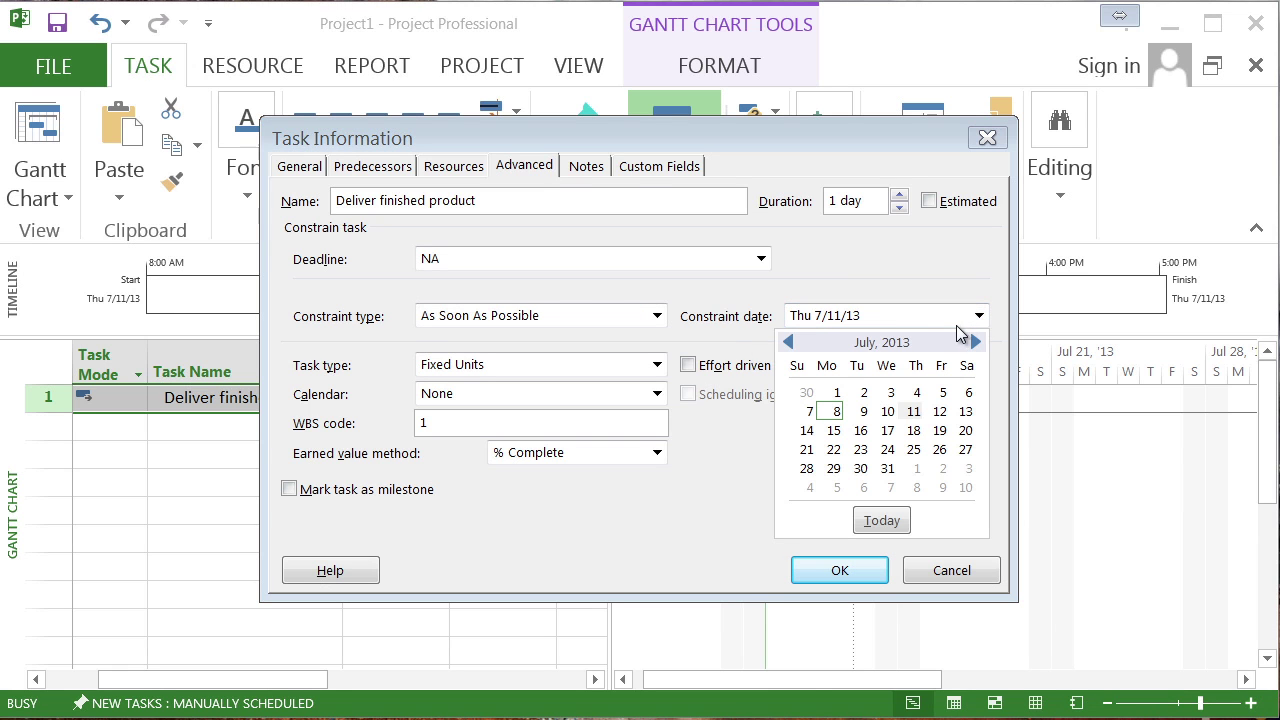
key(Escape)
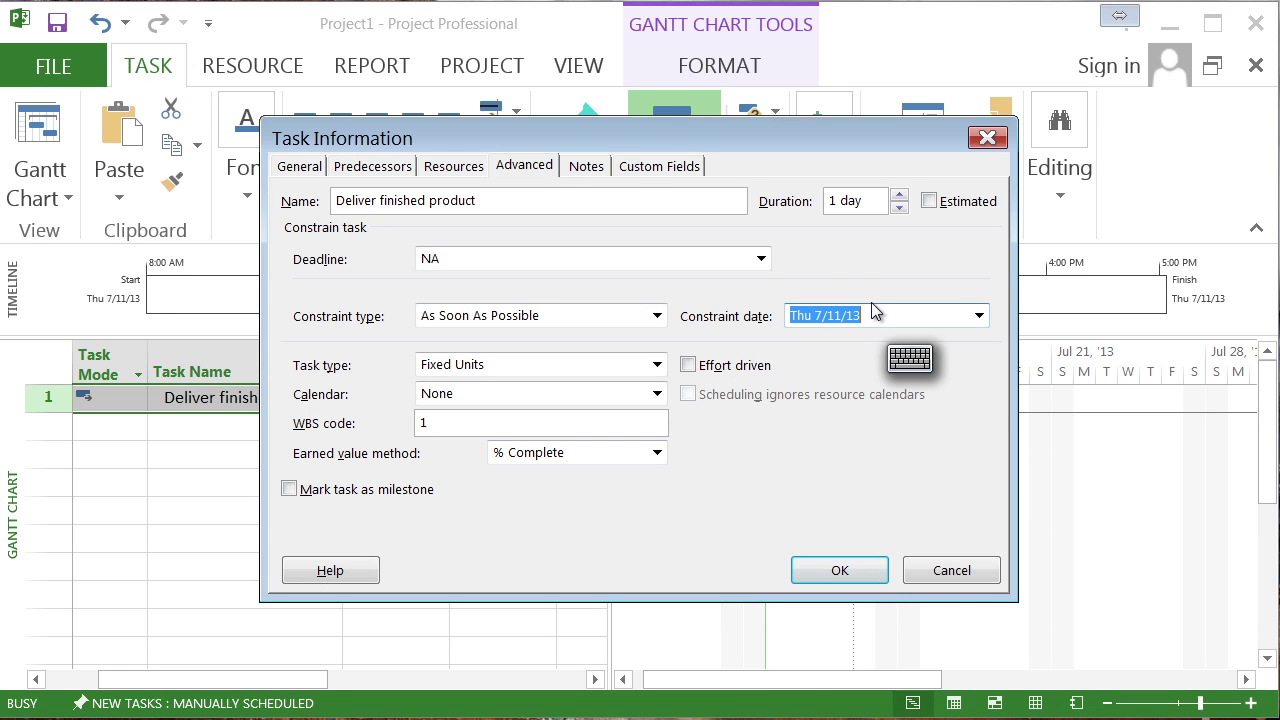
key(Delete)
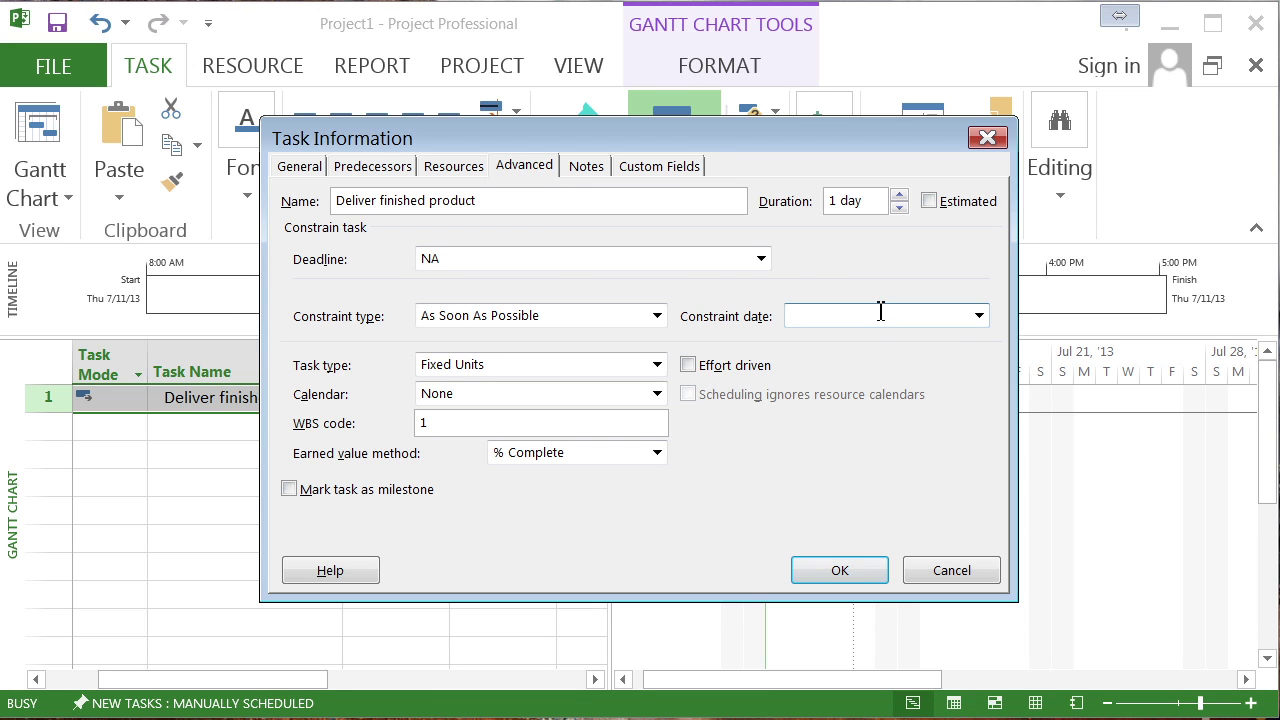
Step: Set the task's deadline to Thu 7/11/13 and apply the task settings
click(761, 259)
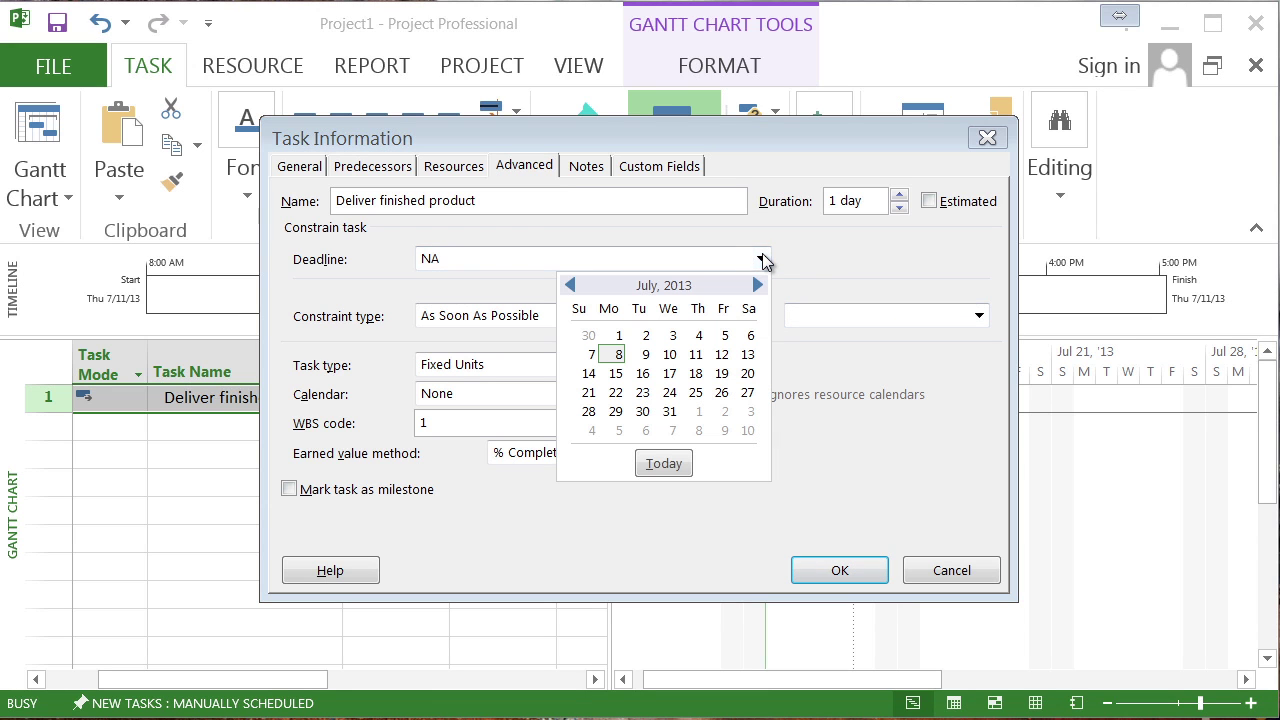
click(696, 356)
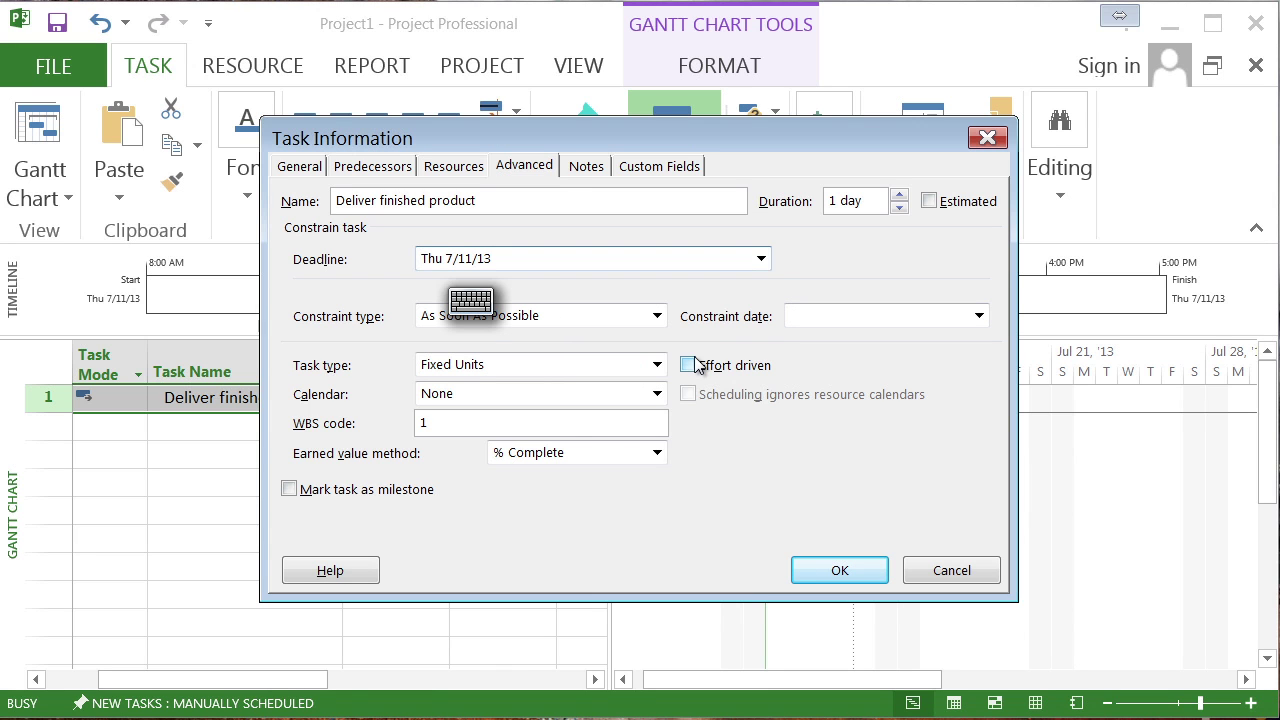
click(857, 574)
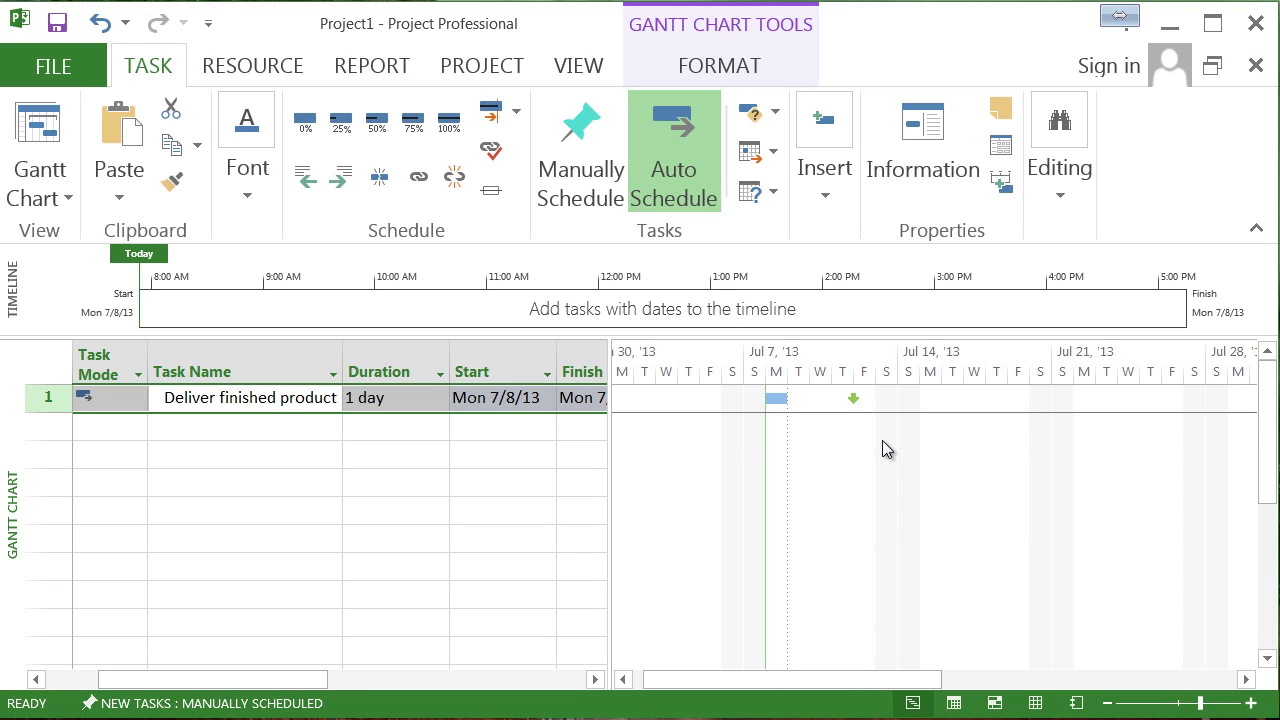
Step: Increase the duration of "Deliver finished product" to 7 days
click(420, 398)
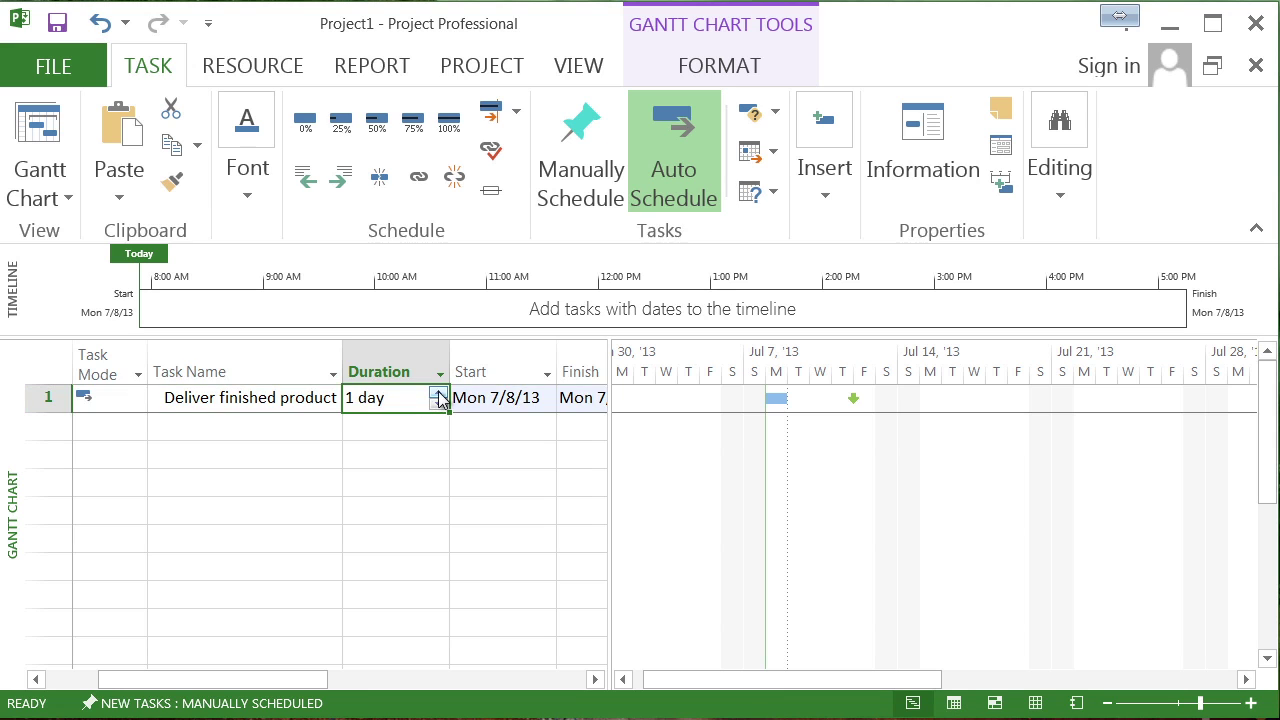
click(440, 393)
click(440, 393)
click(440, 393)
click(440, 393)
click(440, 393)
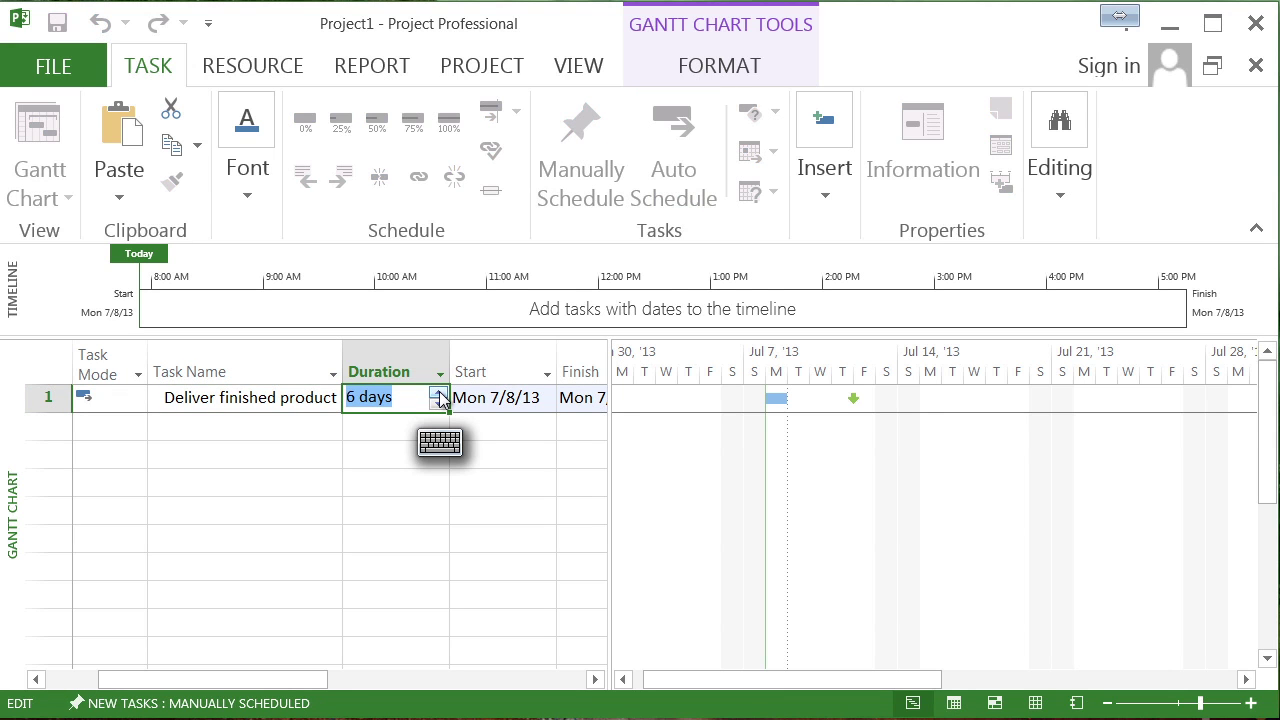
click(440, 393)
click(401, 436)
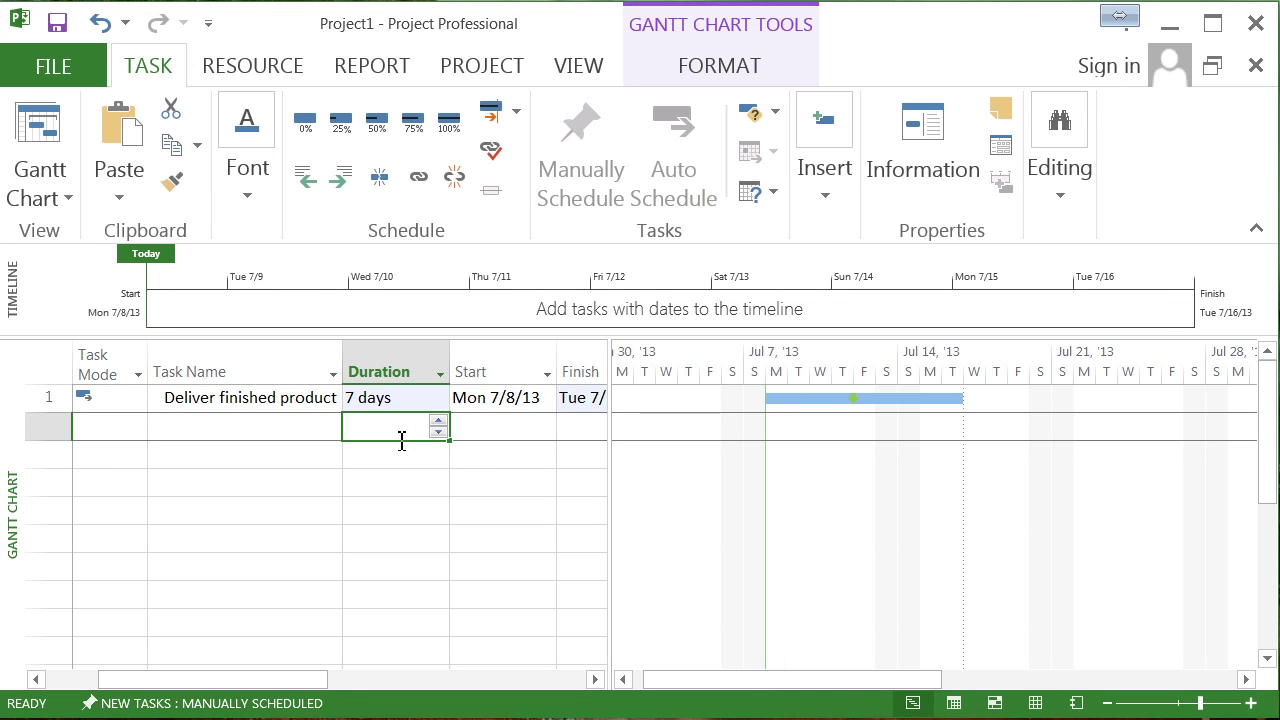
Step: Examine the deadline marker on the task's Gantt bar and review the task's deadline and constraint settings
click(853, 396)
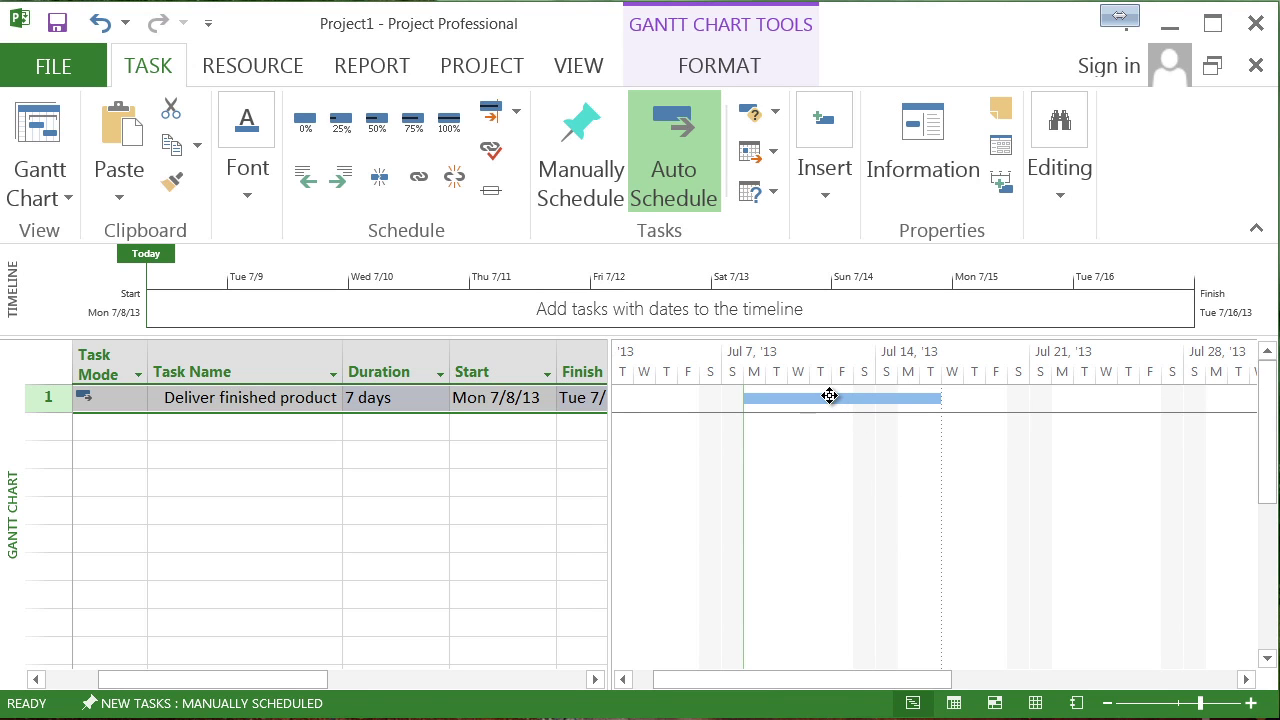
mouse_move(830, 397)
click(704, 74)
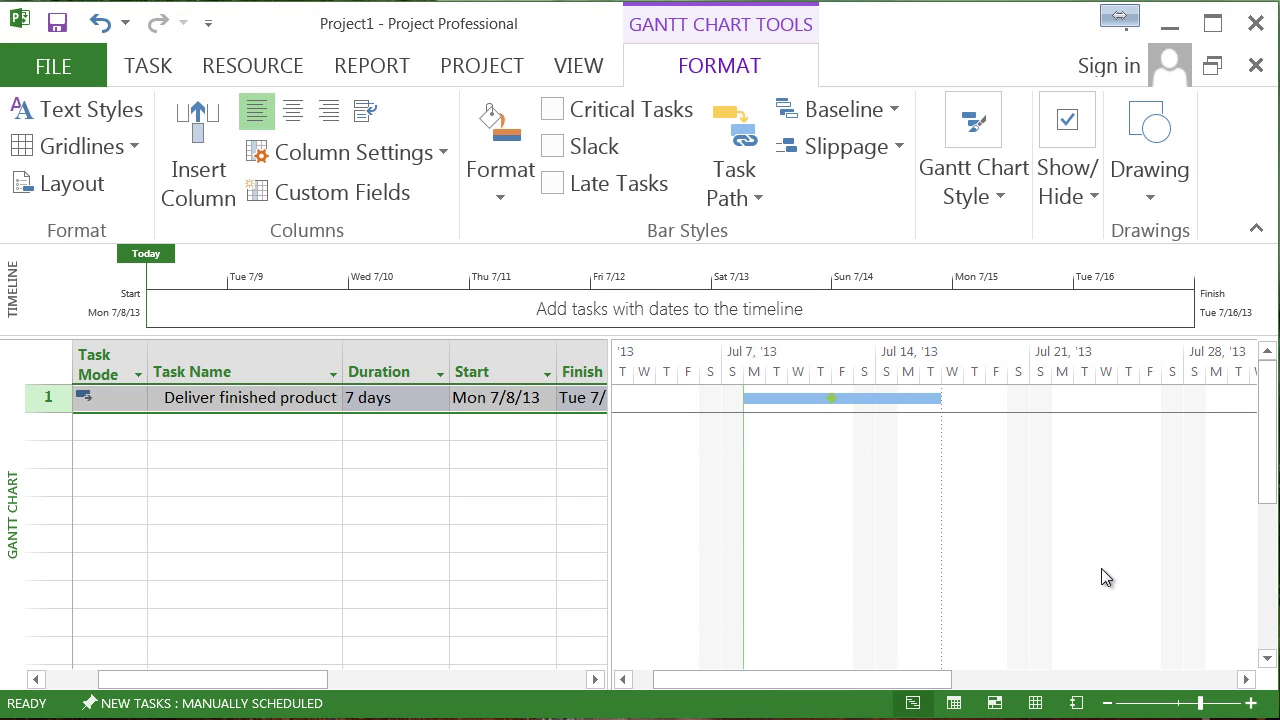
click(303, 398)
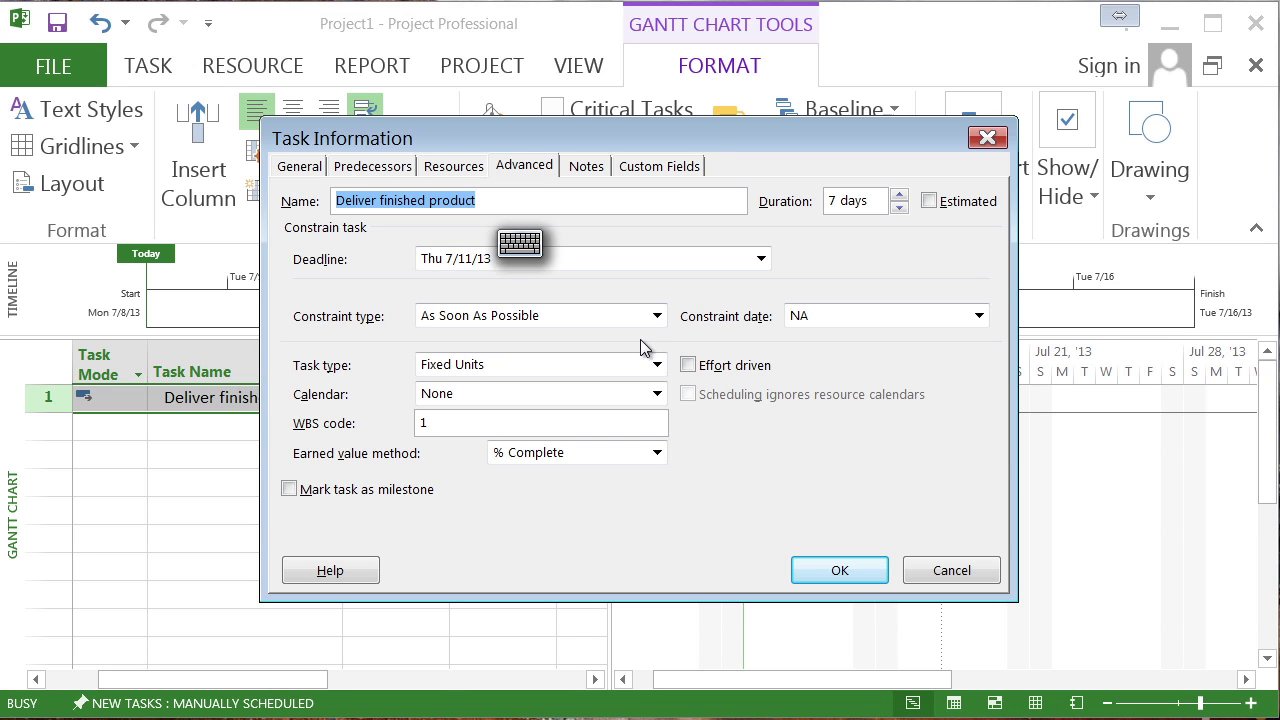
click(865, 576)
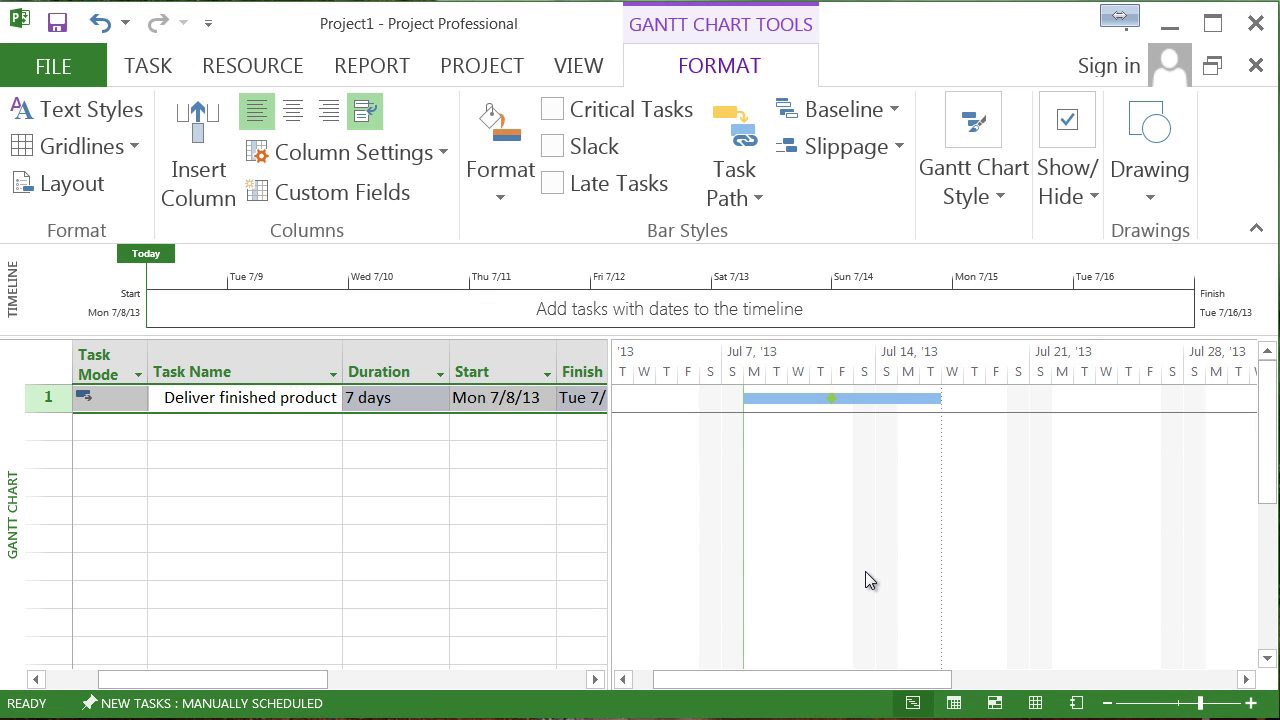